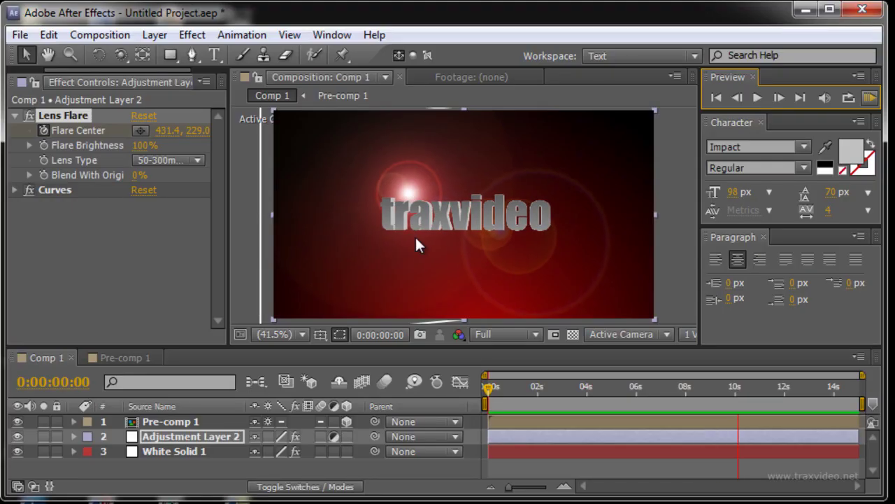
Step: Start a new empty After Effects project
left_click(19, 34)
mouse_move(37, 54)
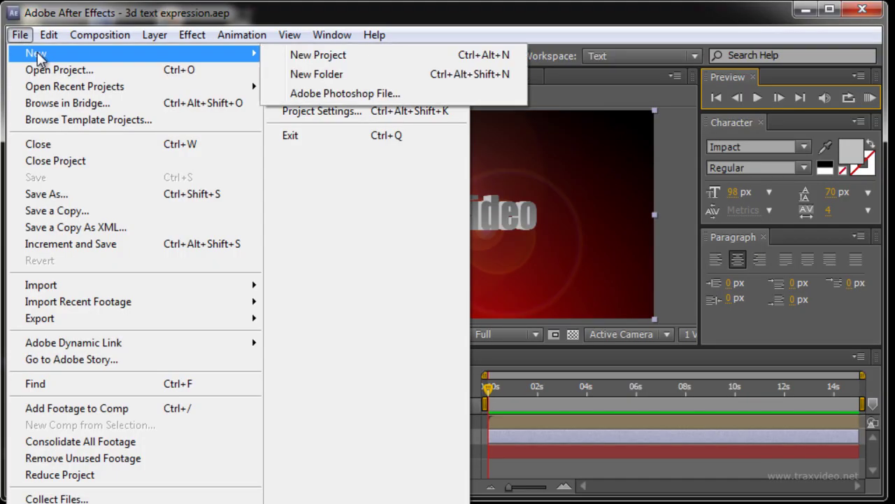
left_click(346, 54)
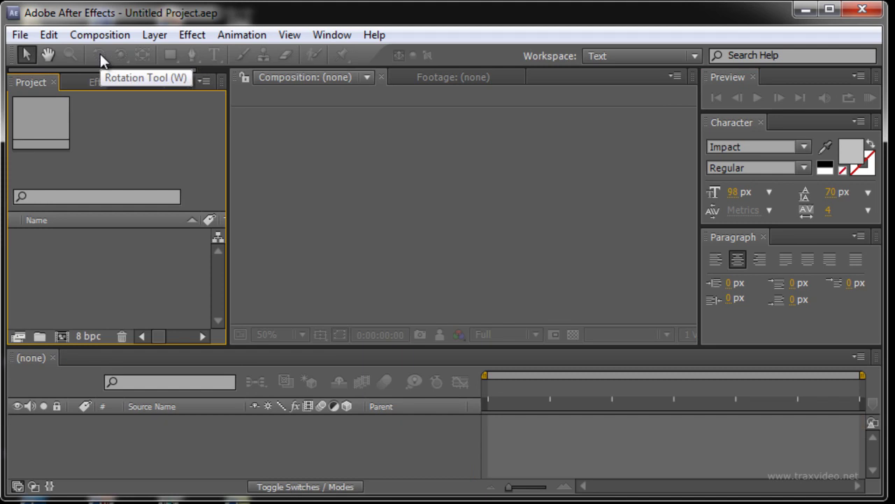
Step: Create Comp 1 at 1050 x 576, 25 fps, lasting 0:00:50:00
left_click(102, 36)
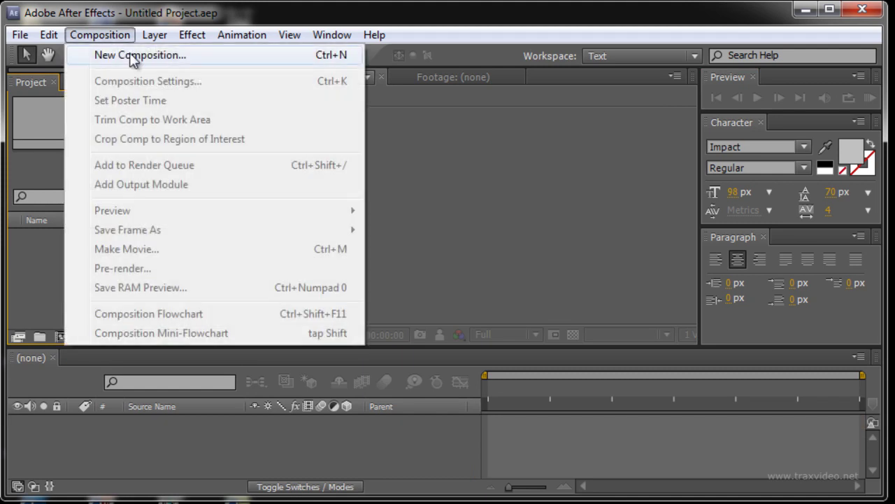
left_click(130, 56)
left_click(606, 487)
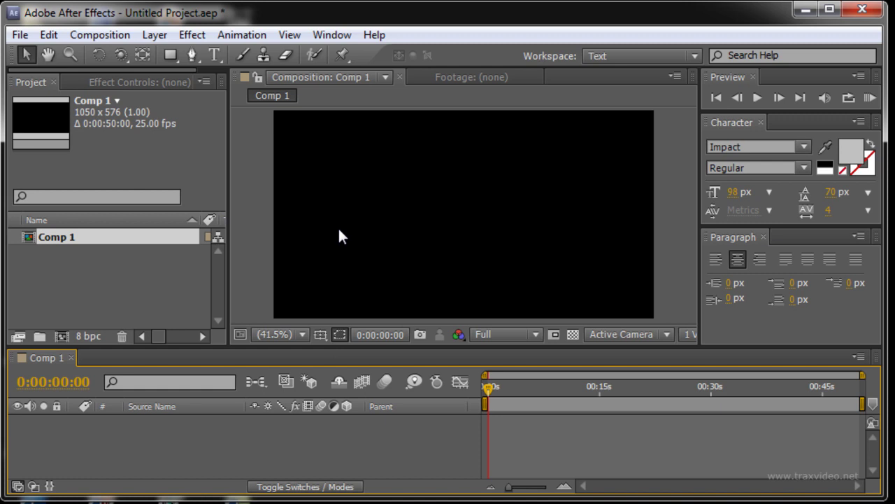
Step: Add a text layer reading '3DTEXT' and move it to the centre of the frame
left_click(215, 55)
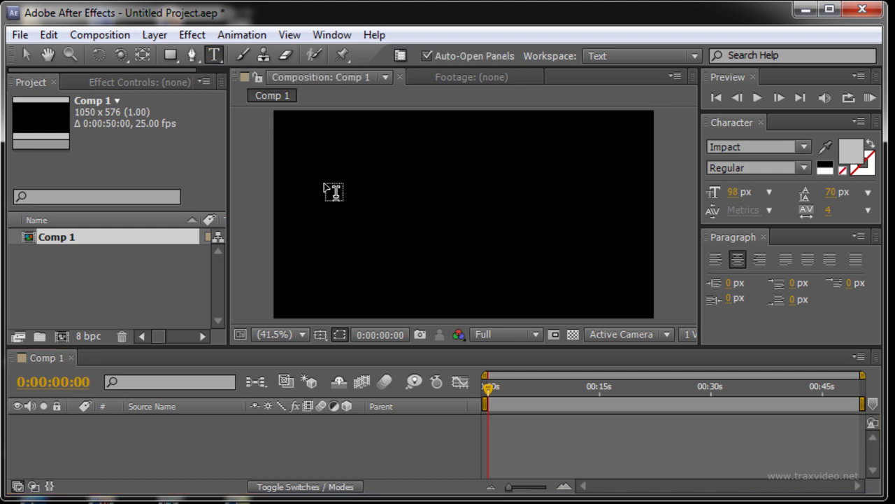
left_click(339, 210)
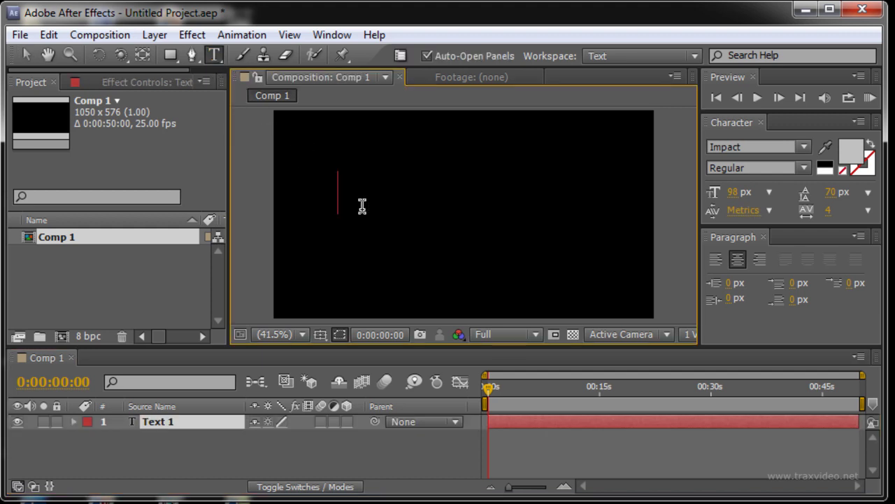
type("#")
key("BackSpace")
type("3D")
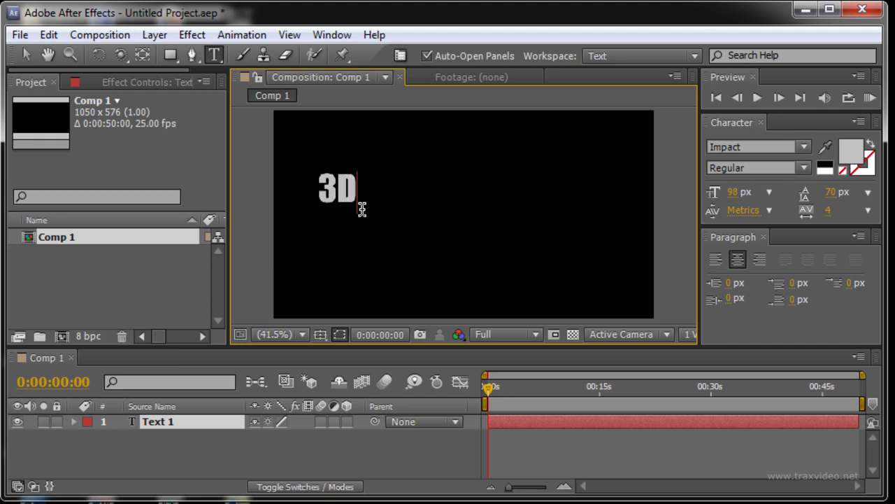
type("TEXT")
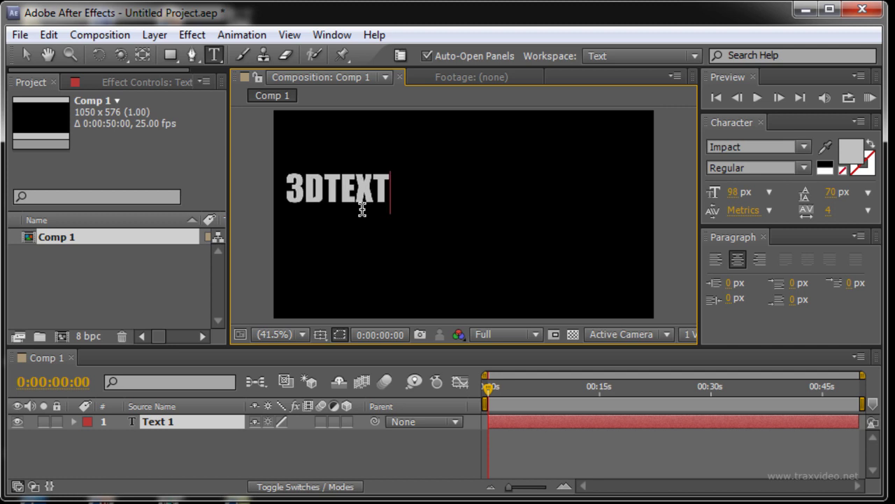
left_click(26, 55)
left_click_drag(356, 180, 486, 193)
Step: Set the 3DTEXT characters' fill colour to white
double_click(488, 199)
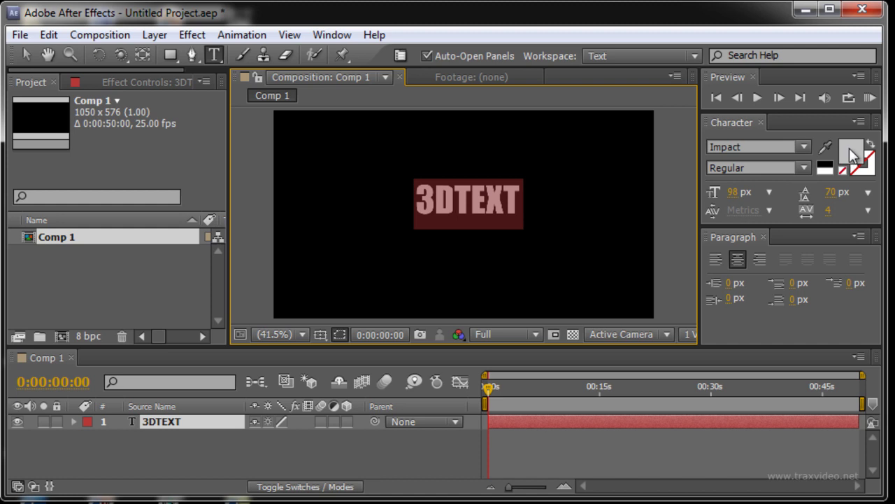
left_click(852, 156)
left_click_drag(240, 326, 111, 318)
left_click(468, 322)
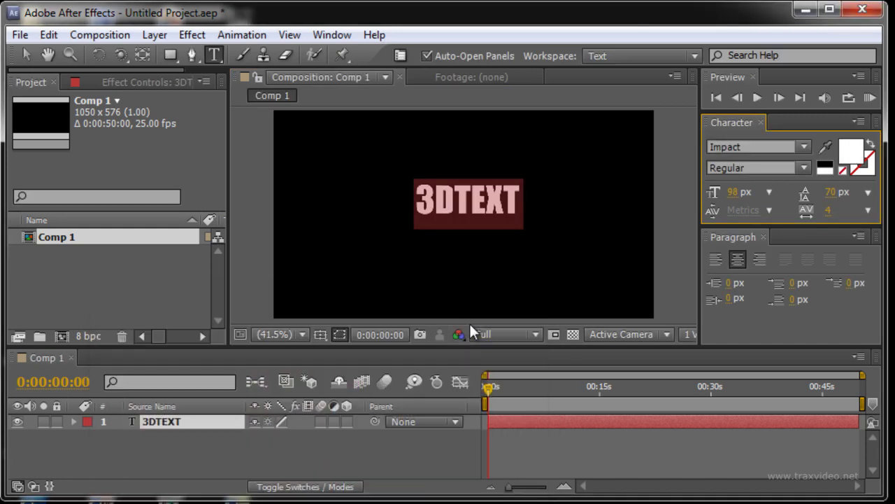
left_click(185, 446)
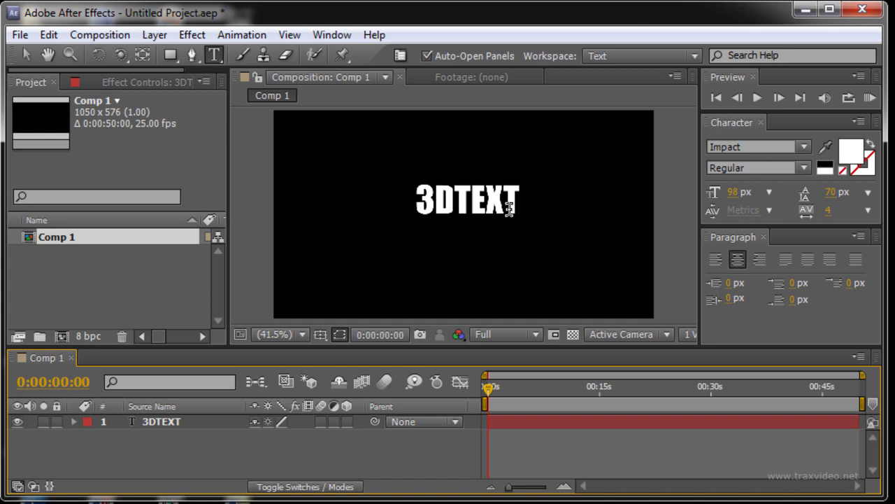
Step: Turn the 3DTEXT layer into a 3D layer
left_click(166, 424)
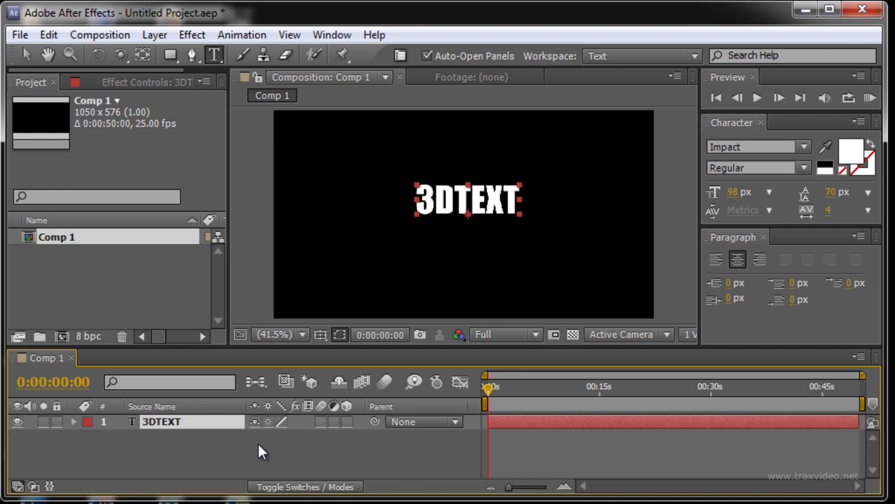
left_click(240, 447)
left_click(158, 428)
left_click(348, 421)
Step: Set the 3DTEXT layer's Position to 518.0, 280.4, 0.0
left_click(355, 436)
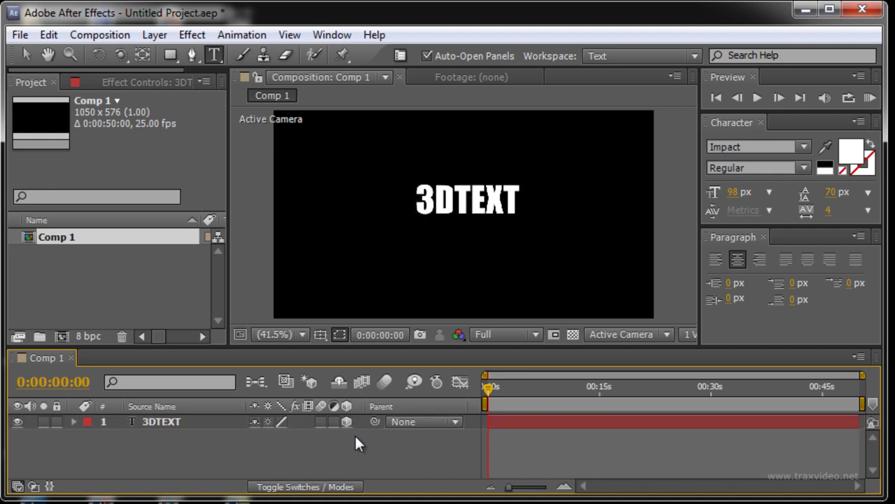
left_click(175, 422)
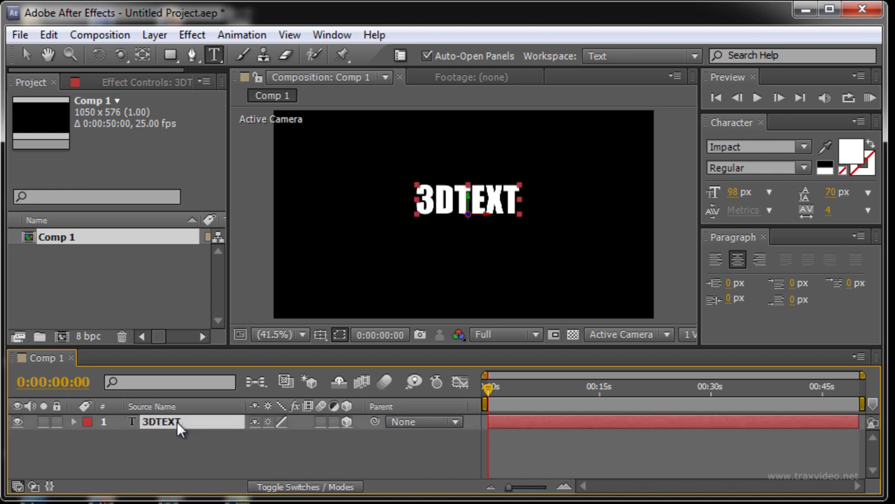
key("p")
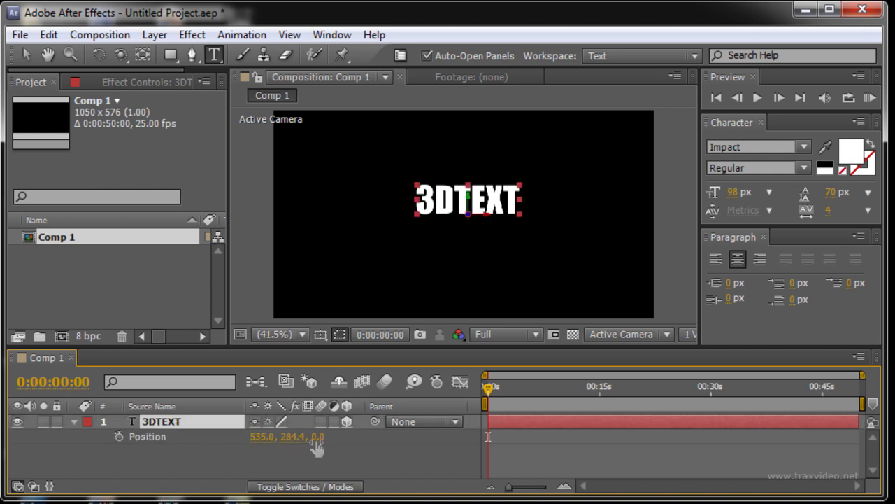
mouse_move(317, 448)
left_mouse_down()
mouse_move(223, 447)
mouse_move(279, 447)
left_mouse_up()
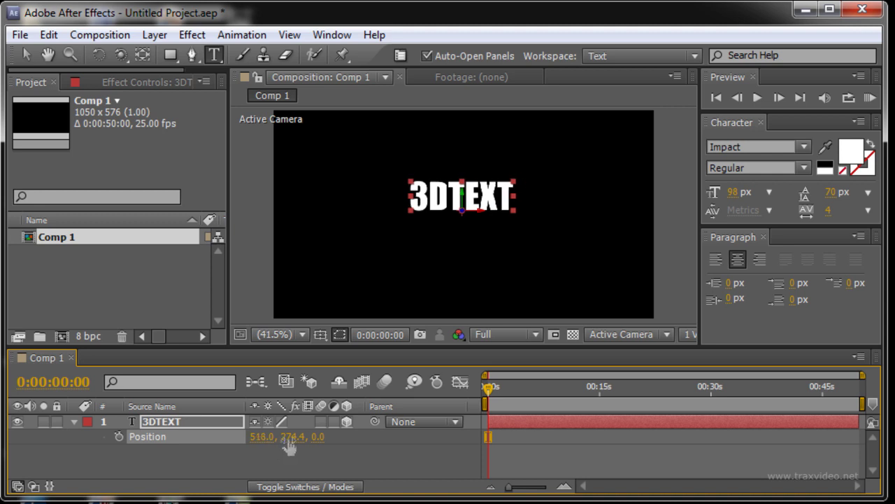
mouse_move(290, 446)
left_mouse_down()
mouse_move(312, 450)
mouse_move(259, 447)
left_mouse_up()
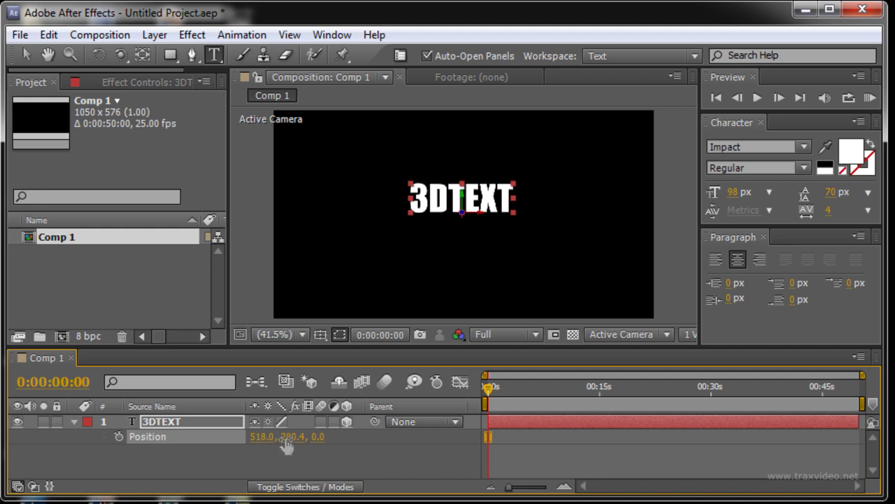
mouse_move(298, 445)
left_mouse_down()
mouse_move(332, 435)
mouse_move(299, 446)
mouse_move(325, 450)
left_mouse_up()
Step: Duplicate 3DTEXT as 3DTEXT 2 below the original, with Z position 1.0
left_click(264, 448)
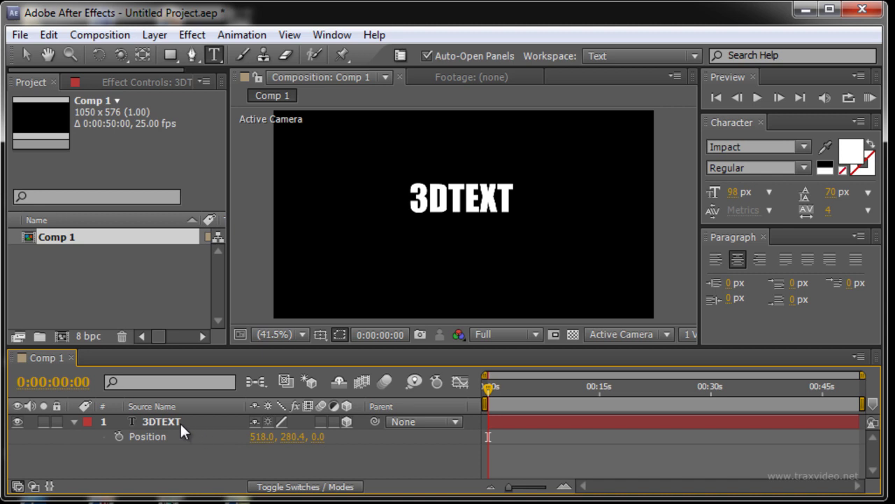
left_click(180, 421)
left_click(73, 422)
key("Return")
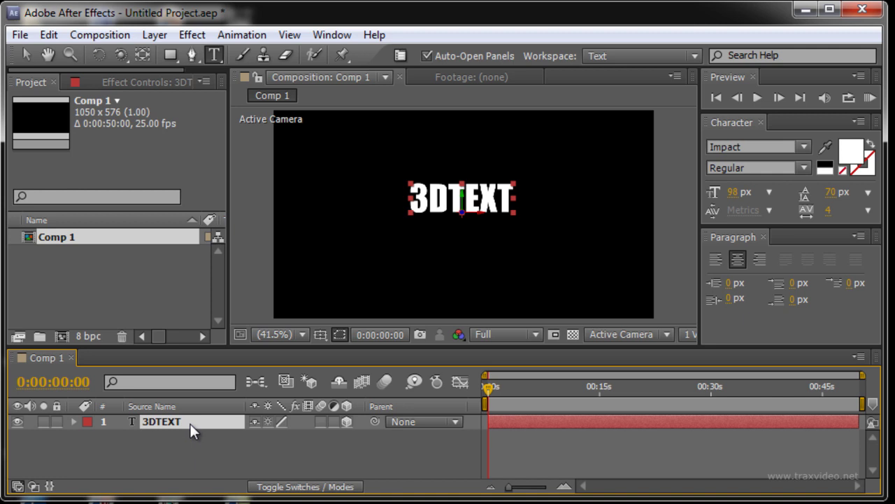
key("ctrl+d")
left_click(195, 445)
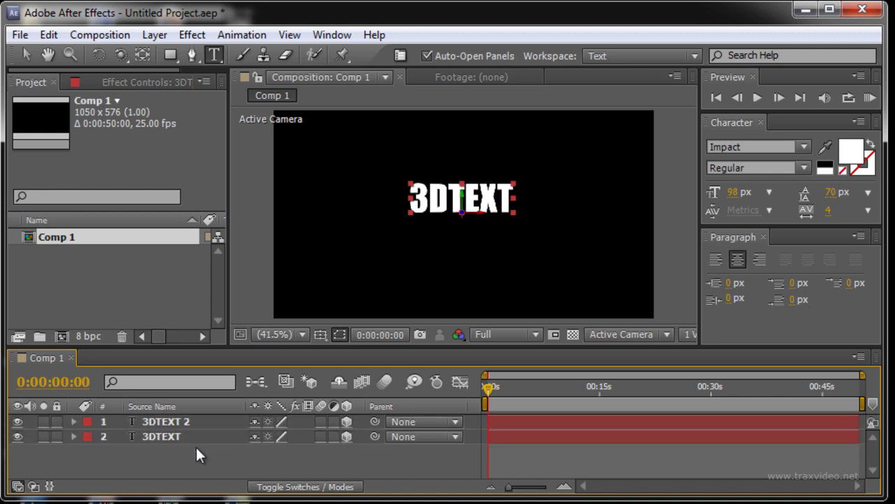
left_click_drag(179, 422, 180, 446)
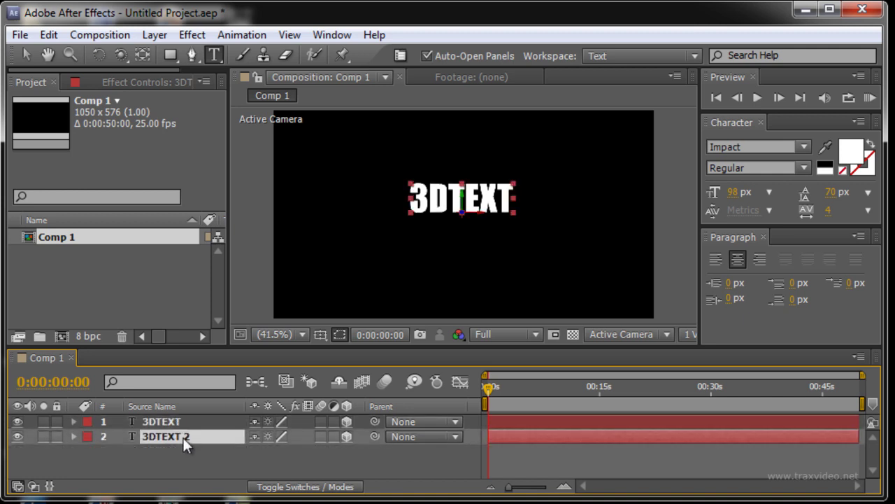
key("p")
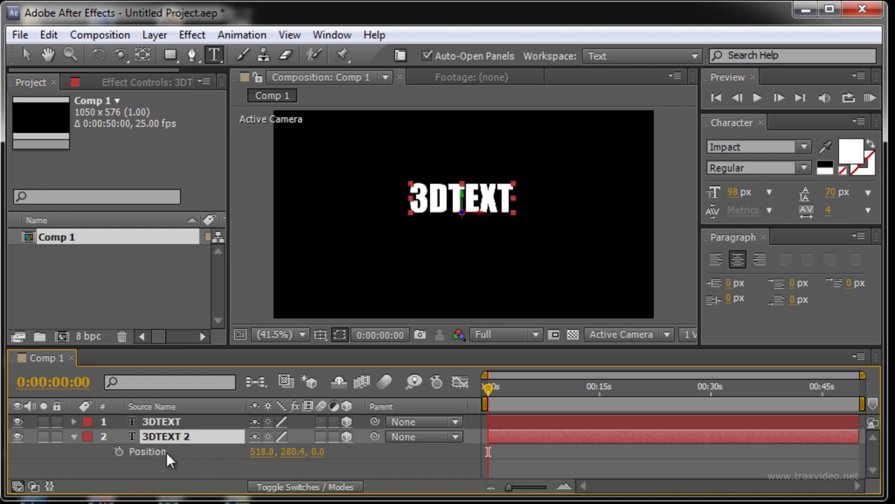
left_click(159, 451)
left_click(313, 451)
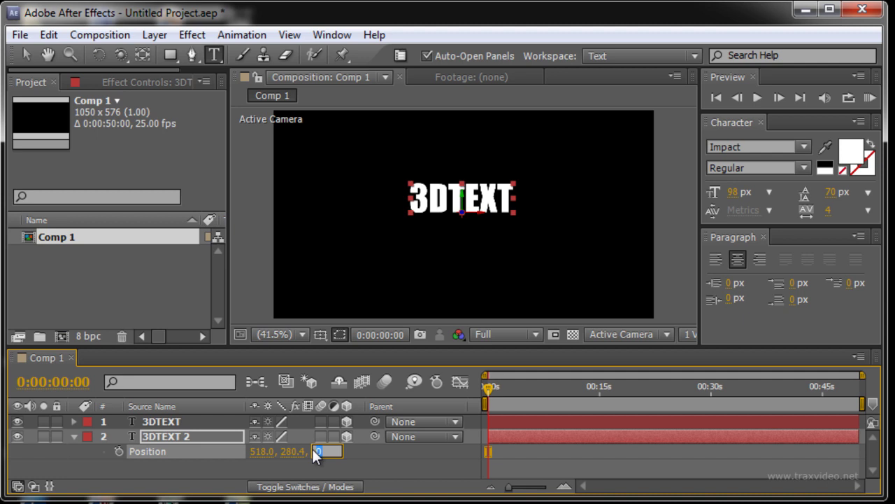
type("-")
left_click(327, 465)
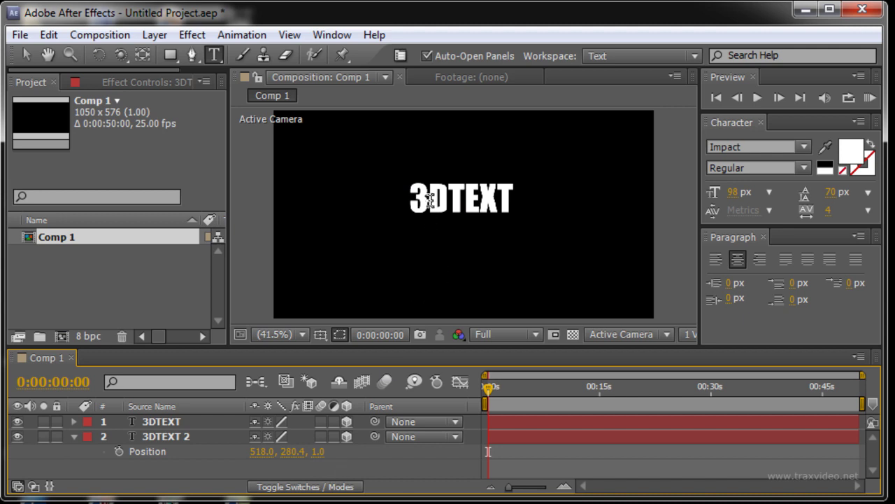
Step: Duplicate 3DTEXT 2 as 3DTEXT 3 beneath it, with Z position 2
left_click(157, 421)
left_click(163, 436)
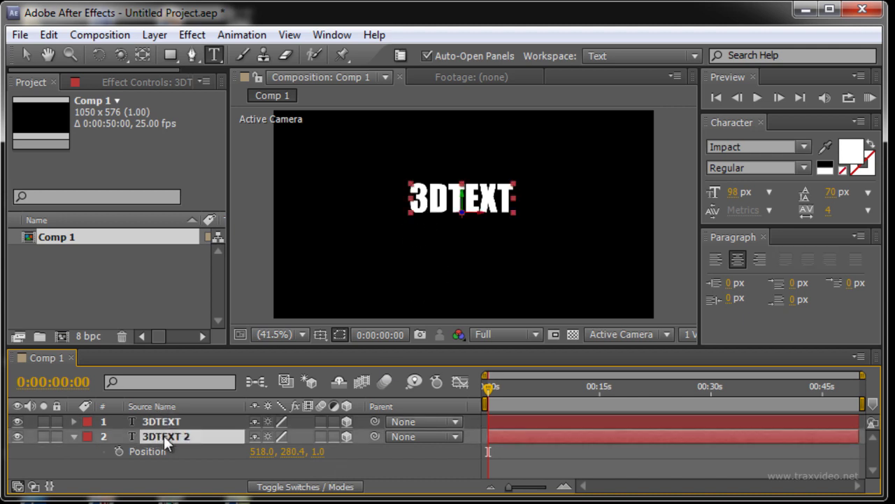
left_click(168, 421)
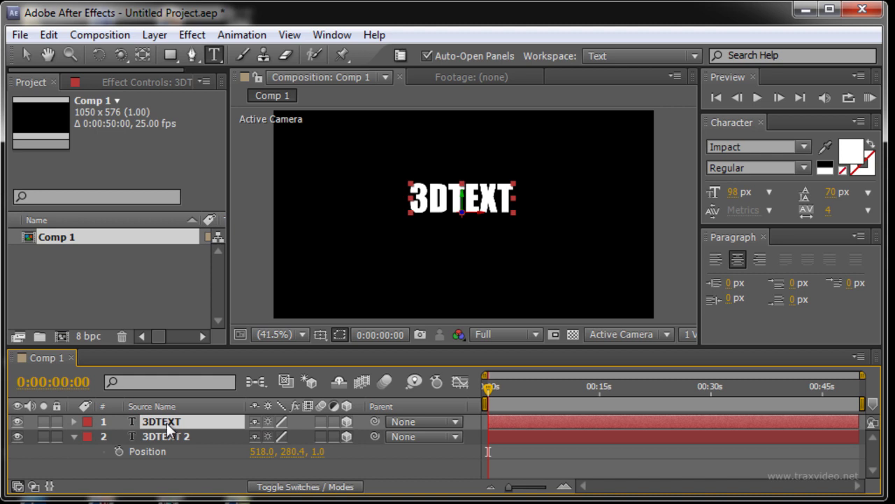
left_click(171, 433)
key("ctrl+d")
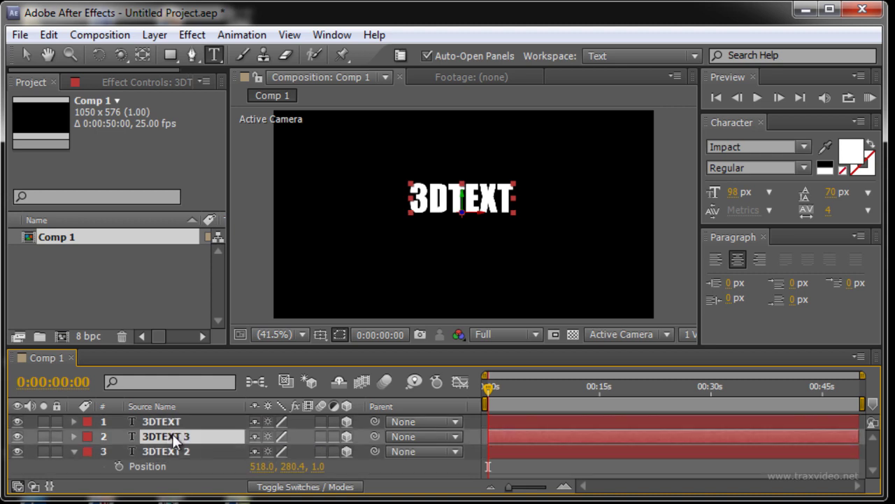
left_click_drag(174, 440, 175, 454)
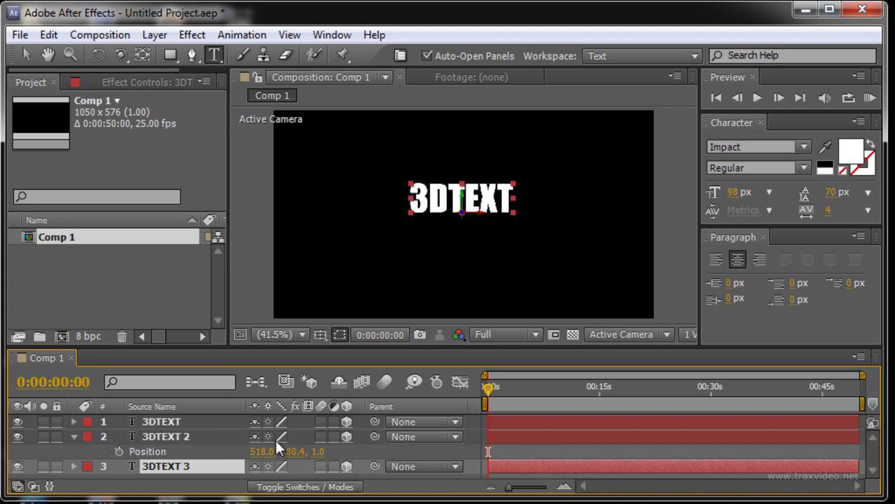
left_click(74, 437)
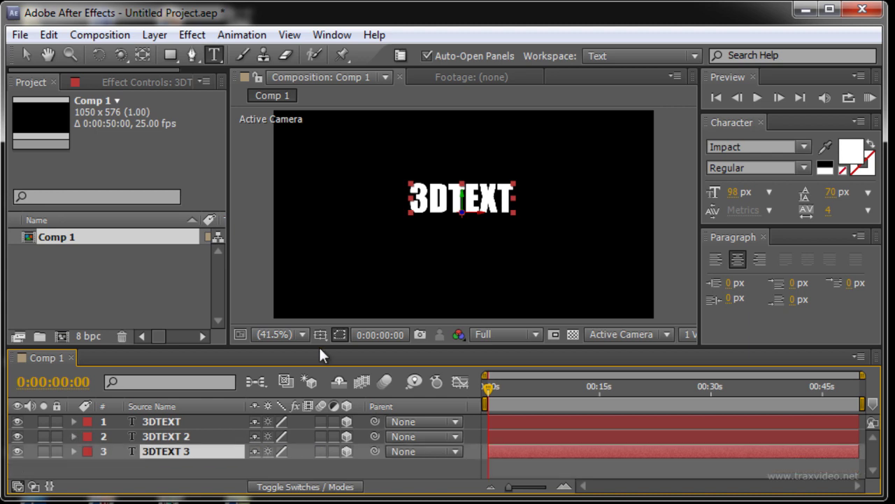
left_click_drag(321, 344, 320, 319)
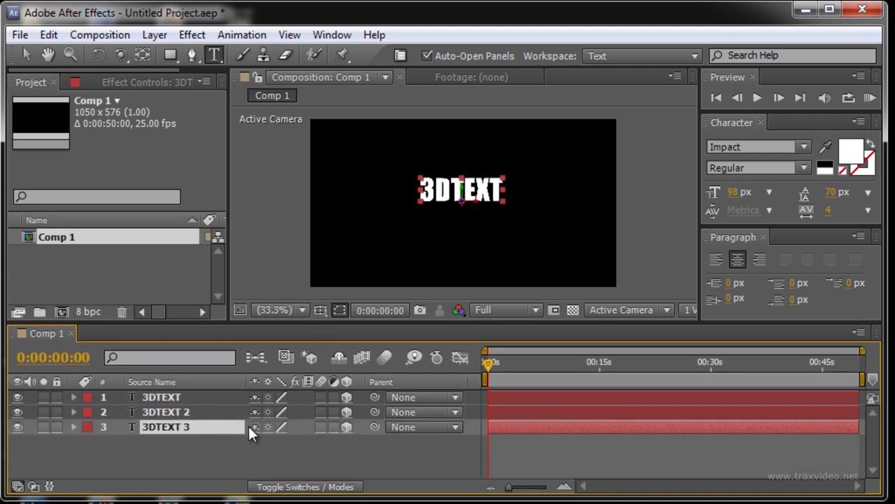
key("p")
left_click(321, 442)
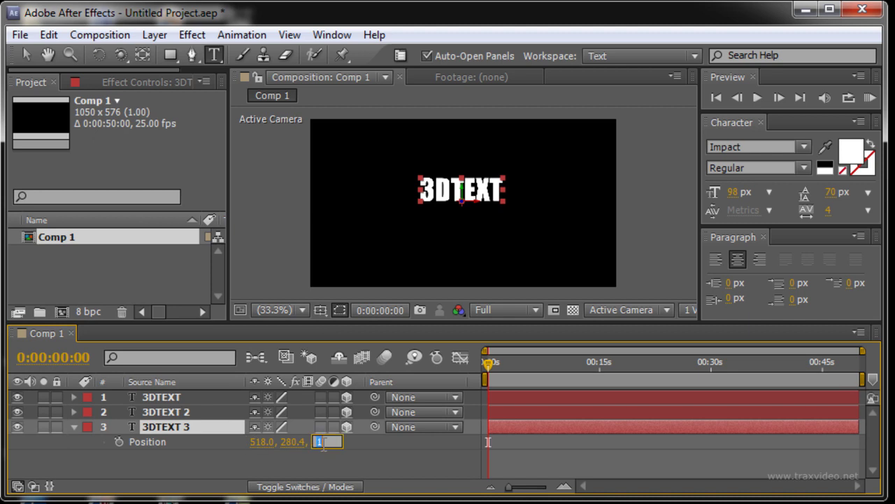
type("2")
left_click(218, 449)
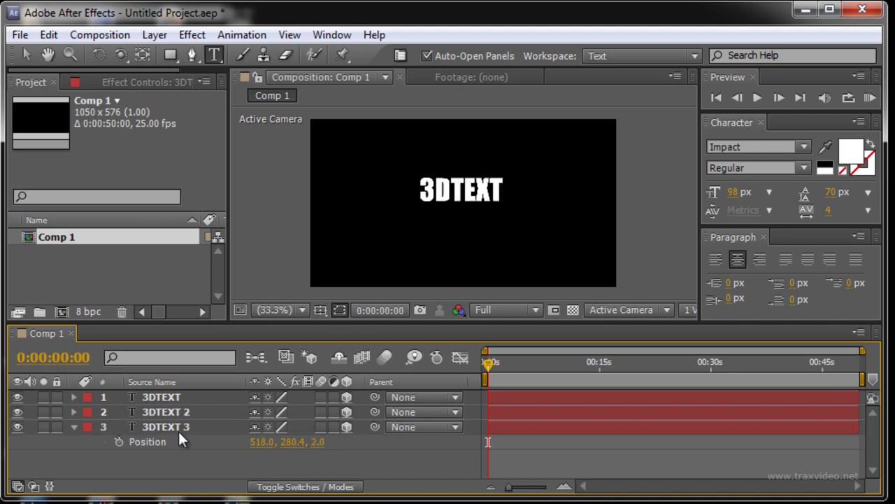
Step: Duplicate 3DTEXT 3 as 3DTEXT 4 at the bottom, with Z position 3
left_click(99, 425)
left_click(75, 426)
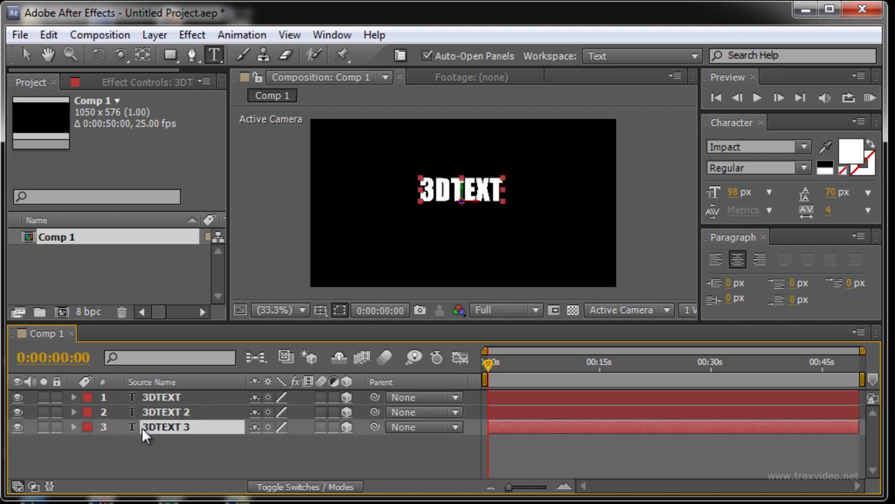
key("ctrl+d")
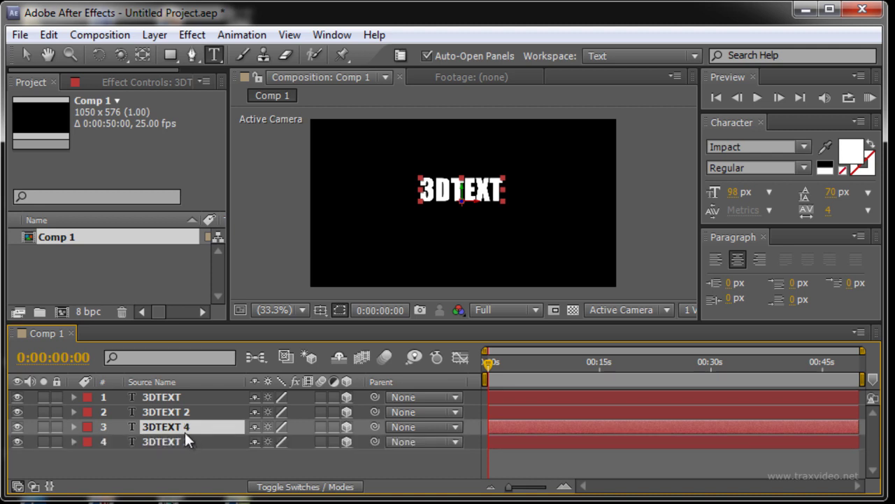
left_click_drag(185, 433, 186, 452)
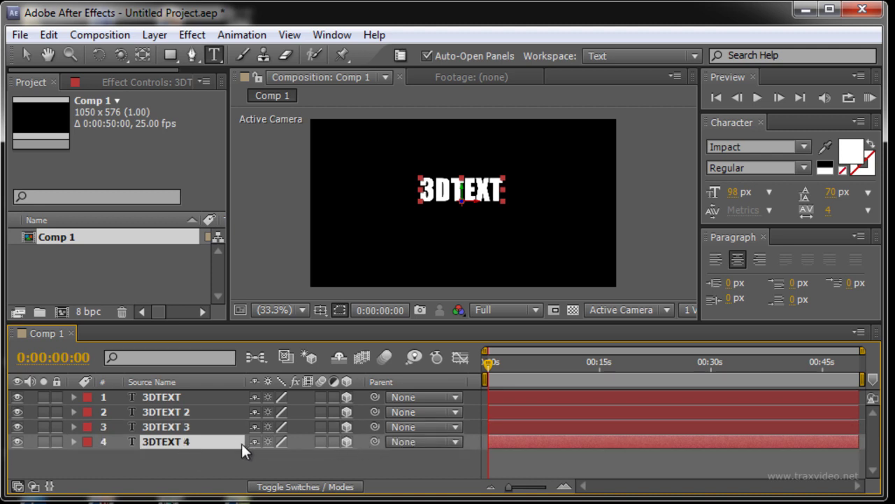
key("p")
left_click_drag(312, 456, 314, 456)
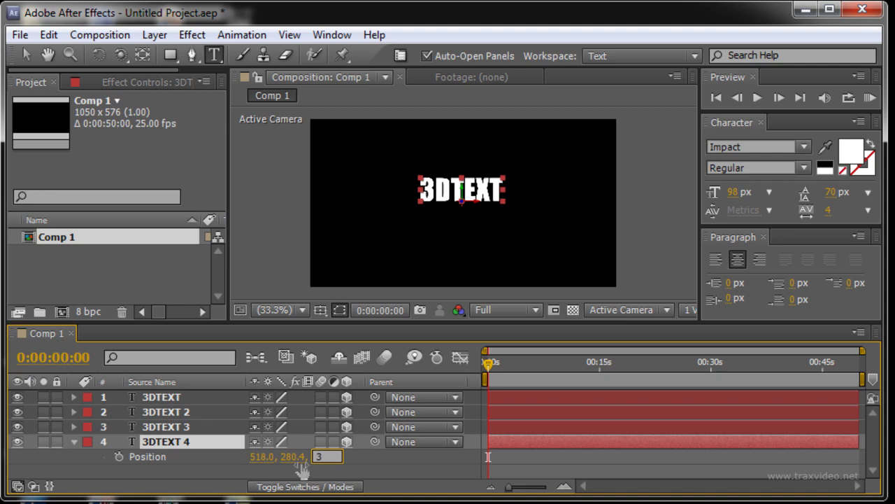
left_click(219, 462)
Step: Duplicate 3DTEXT 4 as 3DTEXT 5 beneath it, with Z position 4
left_click(175, 440)
key("ctrl+d")
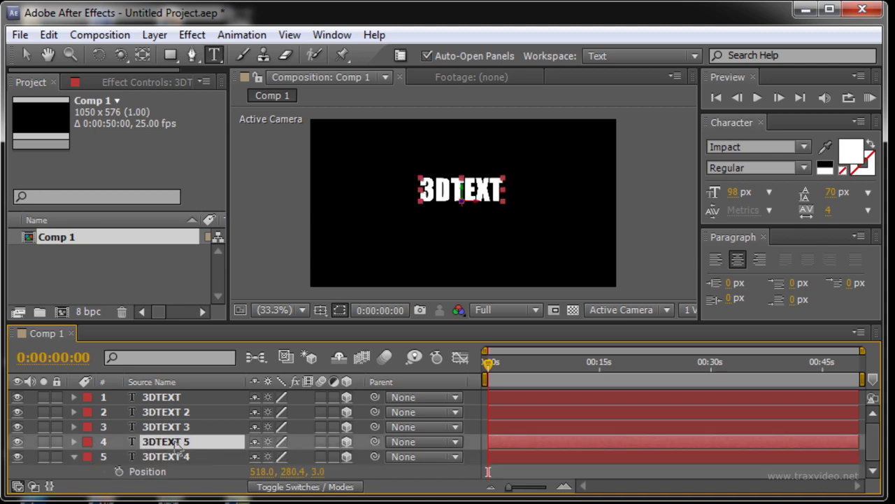
key("Return")
key("ctrl+bracketleft")
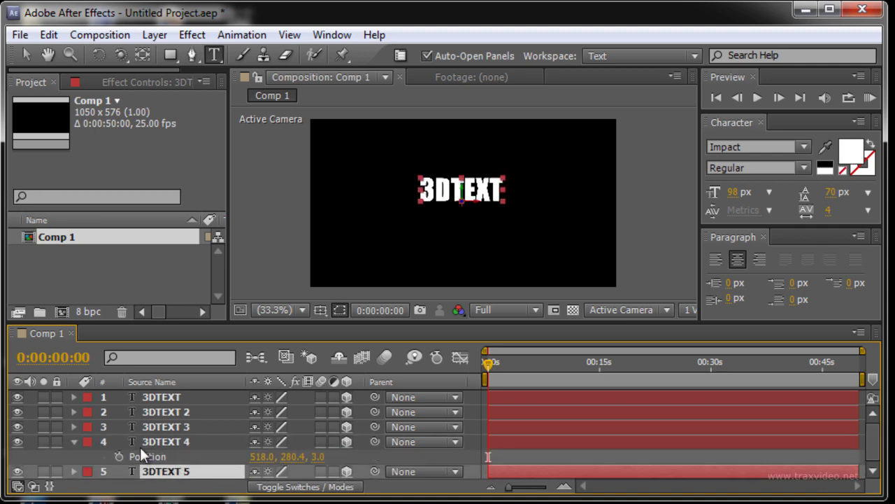
left_click(74, 441)
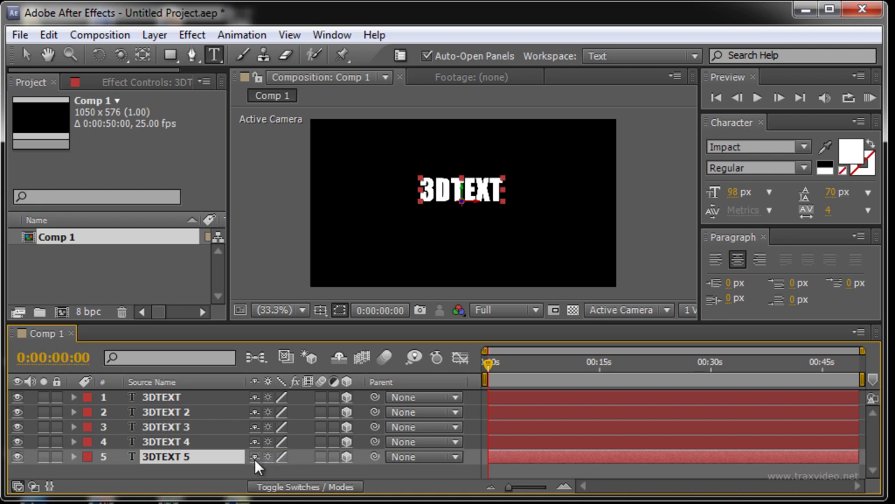
key("p")
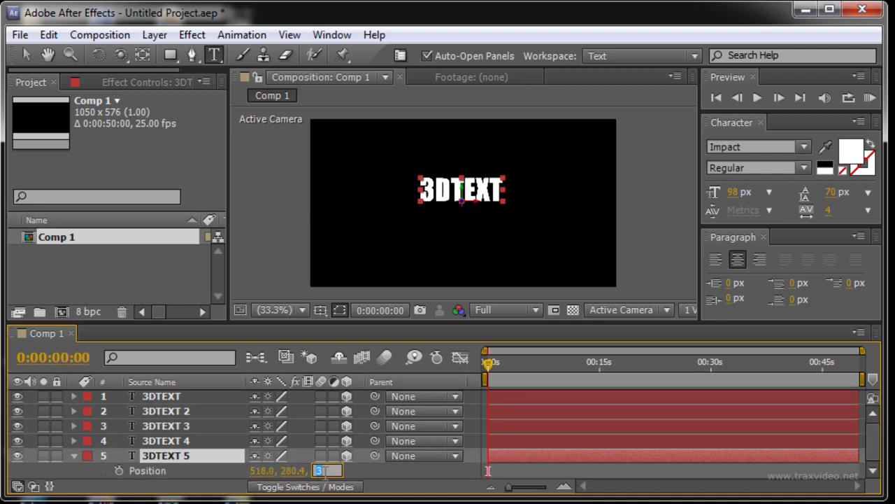
type("4")
left_click(352, 467)
left_click(77, 455)
left_click(135, 457)
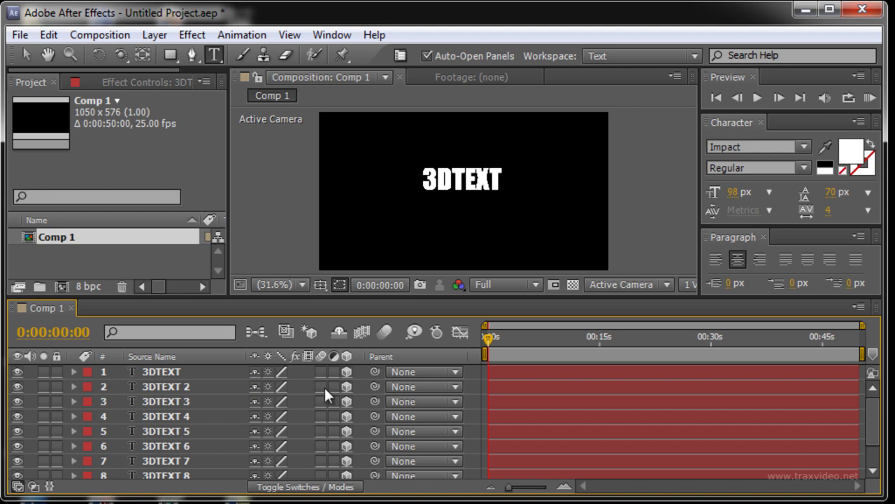
Step: Select layers 3DTEXT 2 through 3DTEXT 10 and parent them to the top 3DTEXT layer
left_click(160, 389)
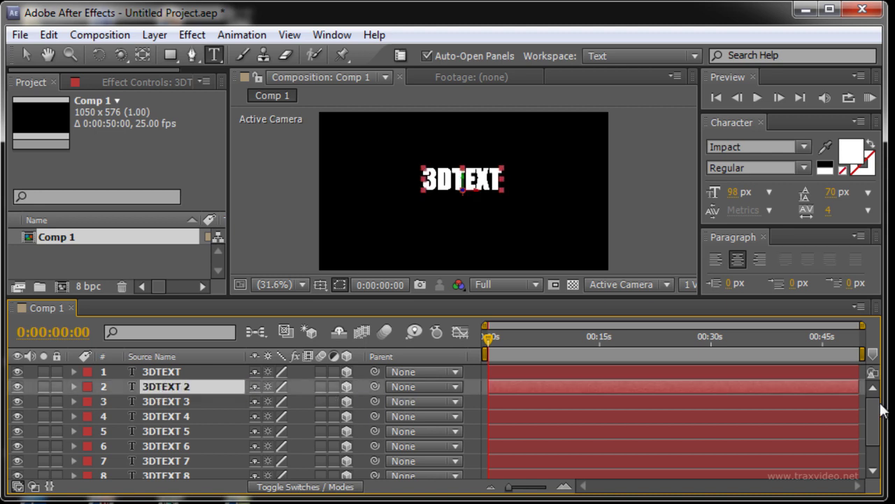
scroll(879, 409, "down", 2)
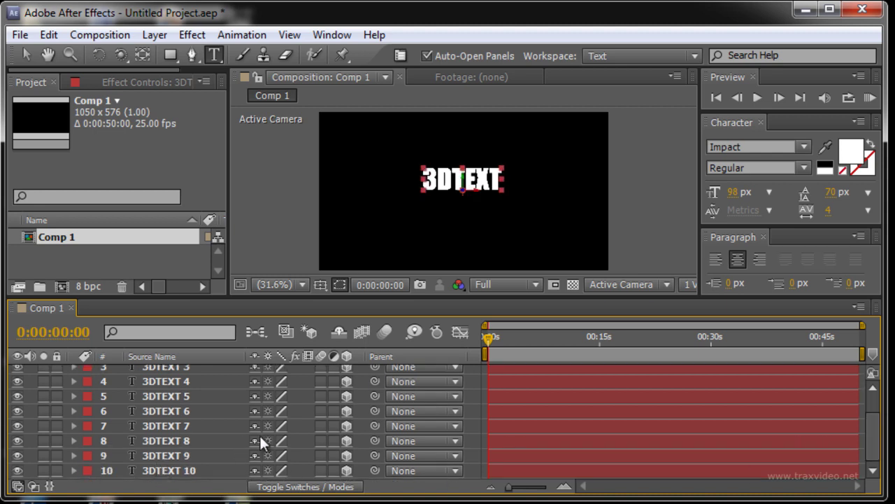
scroll(260, 434, "up", 2)
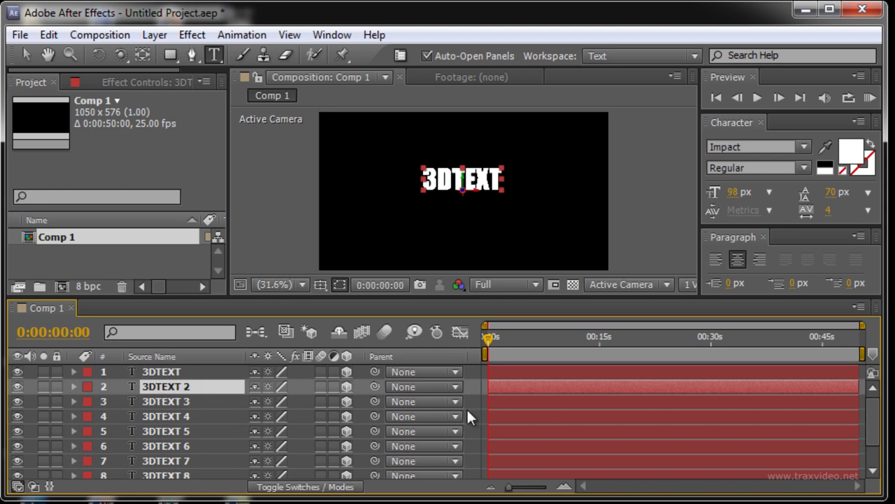
scroll(138, 432, "down", 2)
left_click(173, 466, "shift")
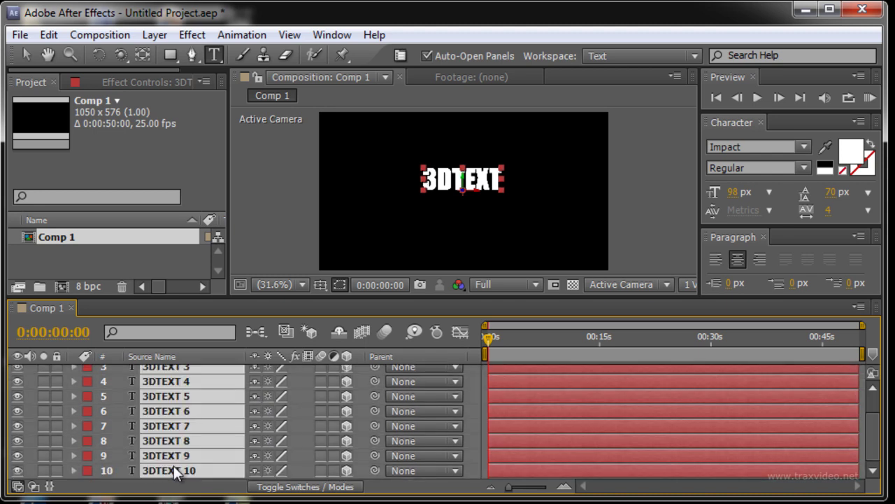
scroll(174, 452, "up", 2)
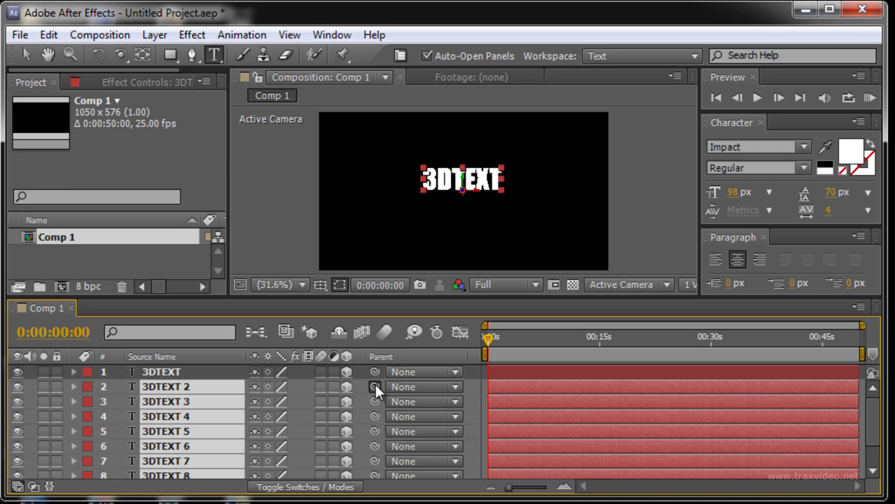
left_click_drag(375, 384, 182, 371)
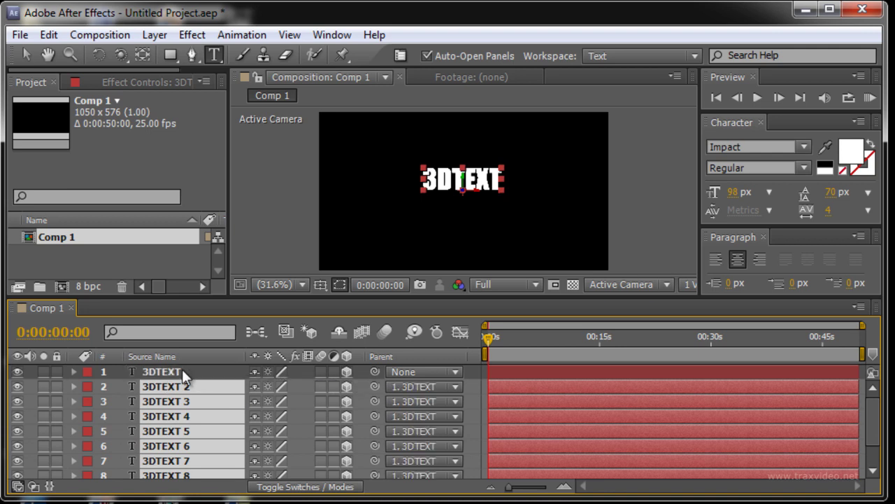
left_click(182, 369)
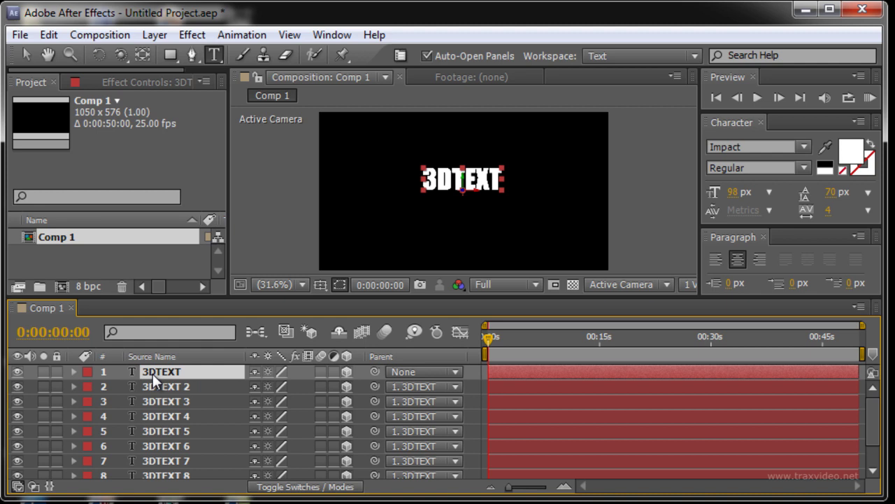
Step: Set the top 3DTEXT layer's Y Rotation to 19°
key("r")
left_click_drag(275, 417, 293, 415)
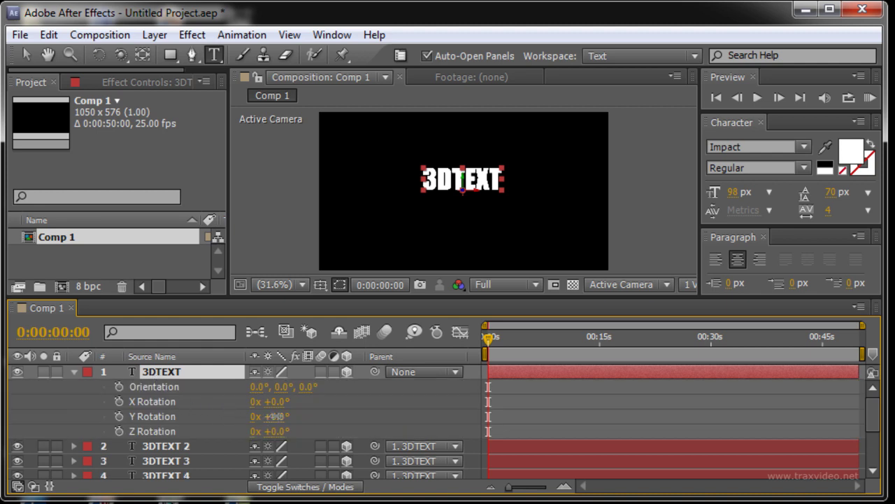
key("v")
Step: Resize the composition viewer and timeline panels to show more layers
left_click_drag(319, 297, 318, 404)
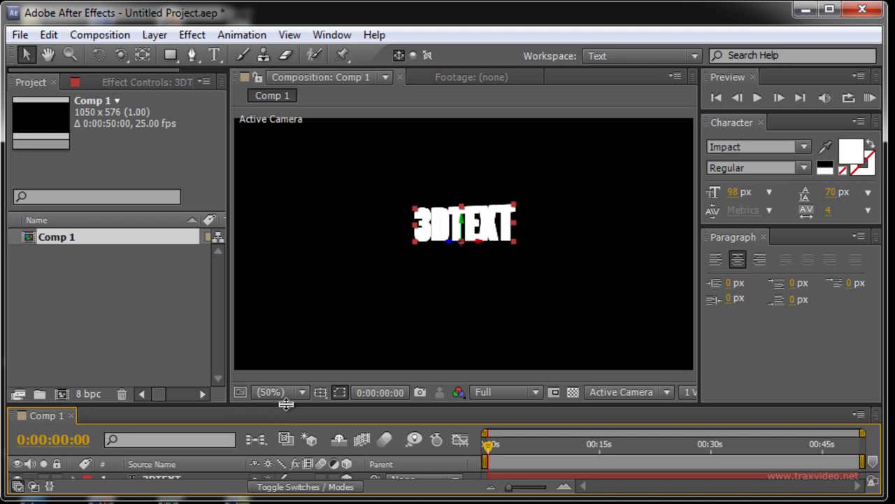
left_click_drag(288, 405, 287, 403)
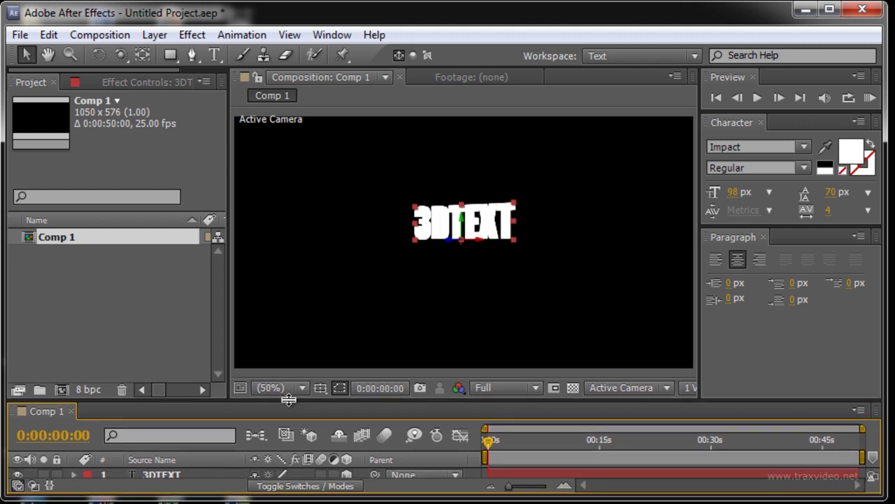
left_click_drag(287, 402, 285, 340)
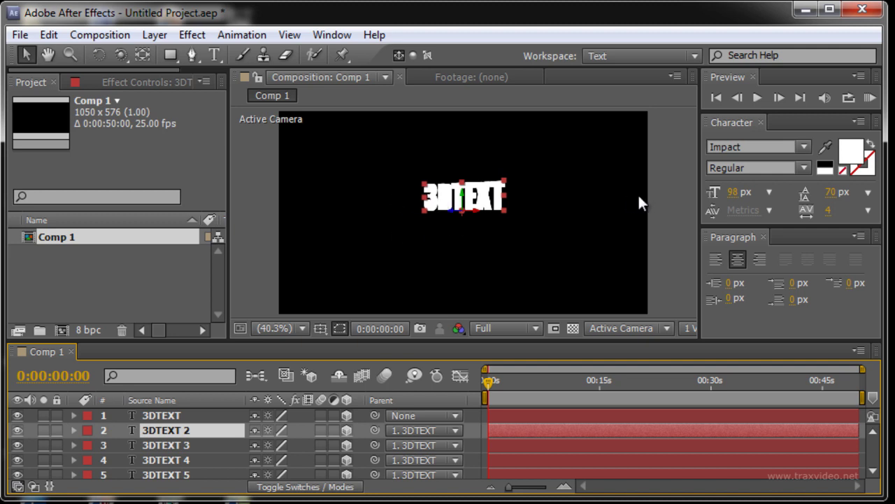
left_click_drag(536, 342, 533, 282)
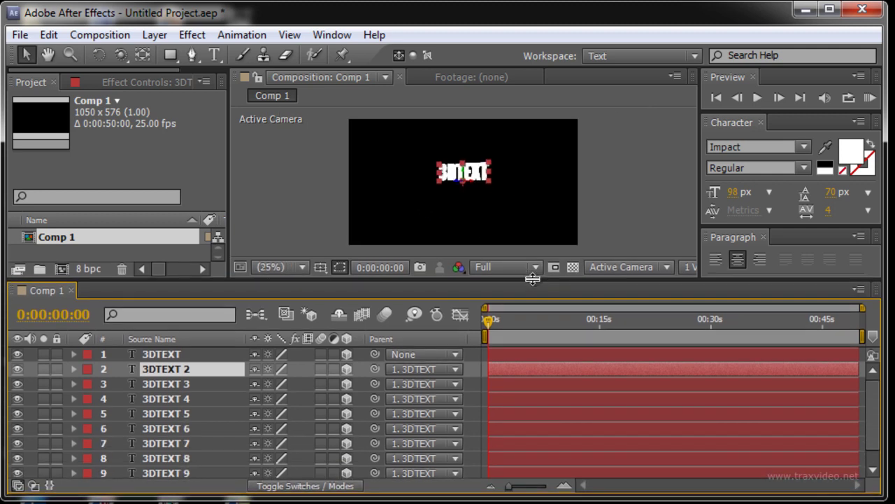
Step: Add a new adjustment layer and place it beneath the top 3DTEXT layer
right_click(472, 356)
mouse_move(513, 370)
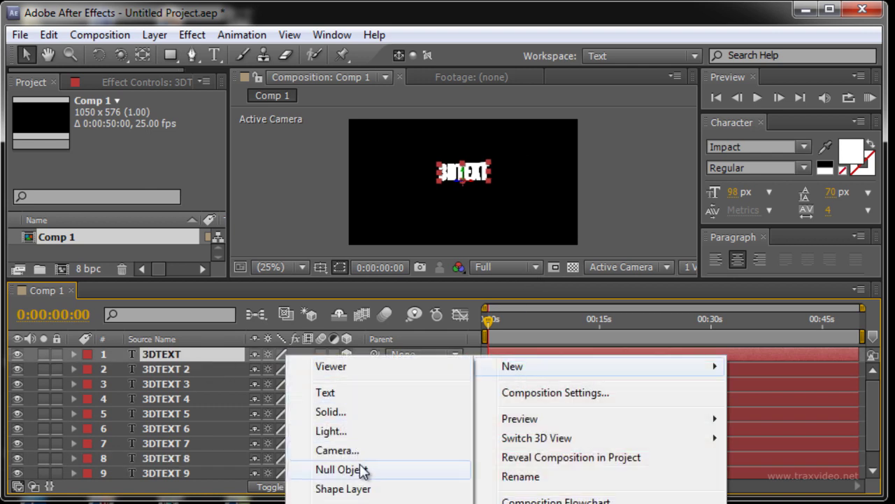
left_click(368, 501)
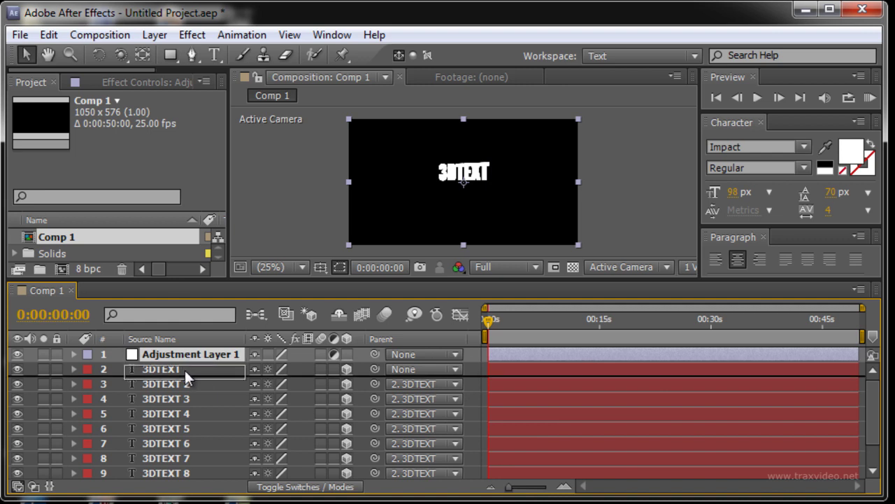
left_click_drag(184, 365, 185, 373)
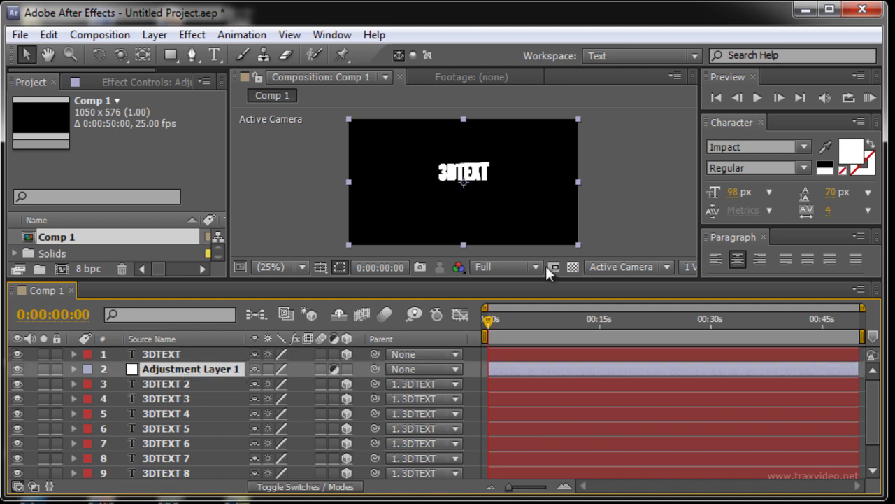
Step: Apply a Fill effect with a grey colour to the adjustment layer
left_click(190, 36)
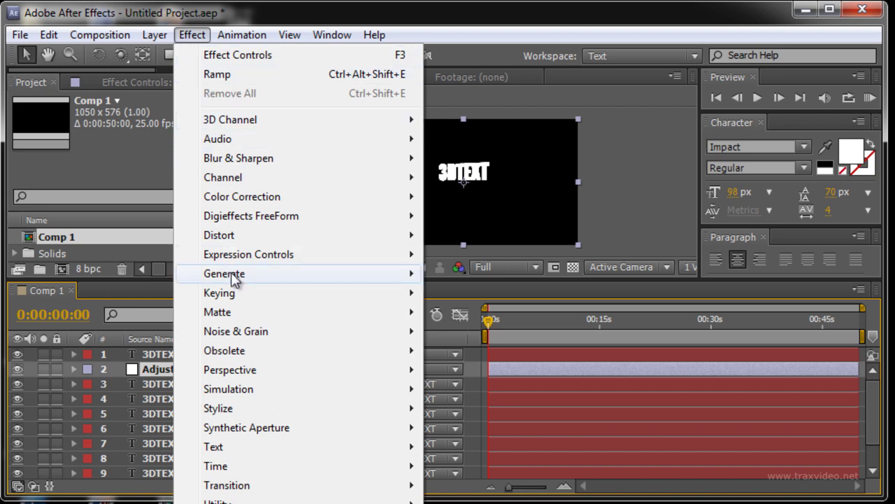
mouse_move(280, 274)
left_click(466, 467)
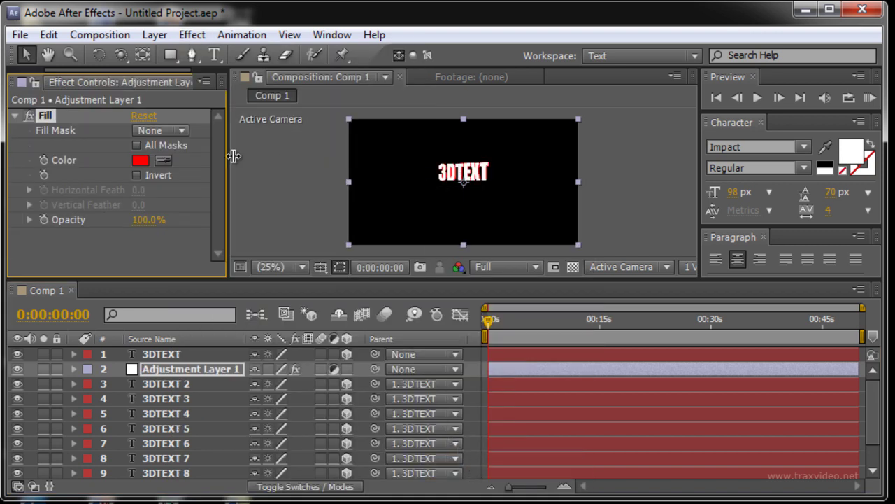
left_click(142, 161)
left_click(180, 323)
left_click_drag(180, 323, 110, 403)
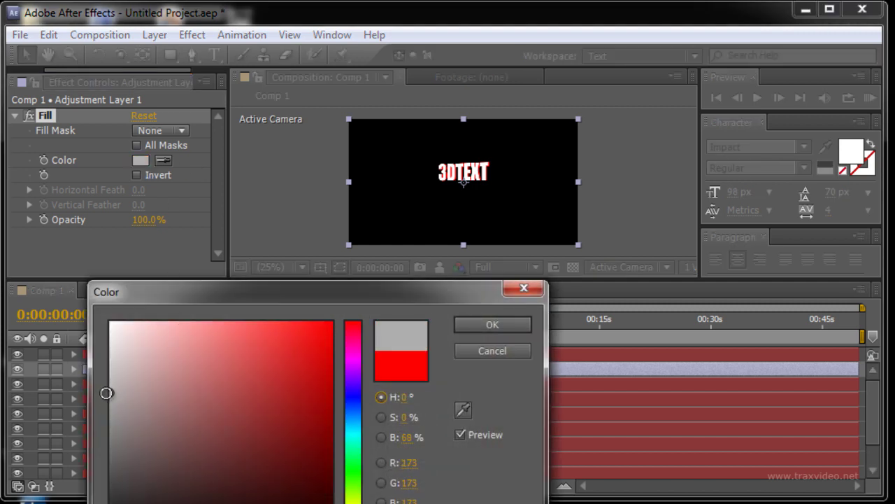
left_click(501, 321)
left_click_drag(446, 277, 456, 385)
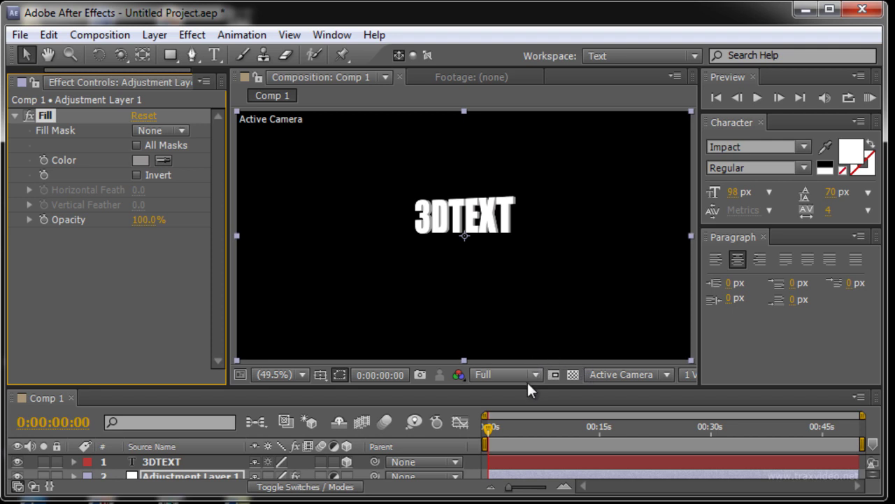
left_click_drag(528, 385, 525, 352)
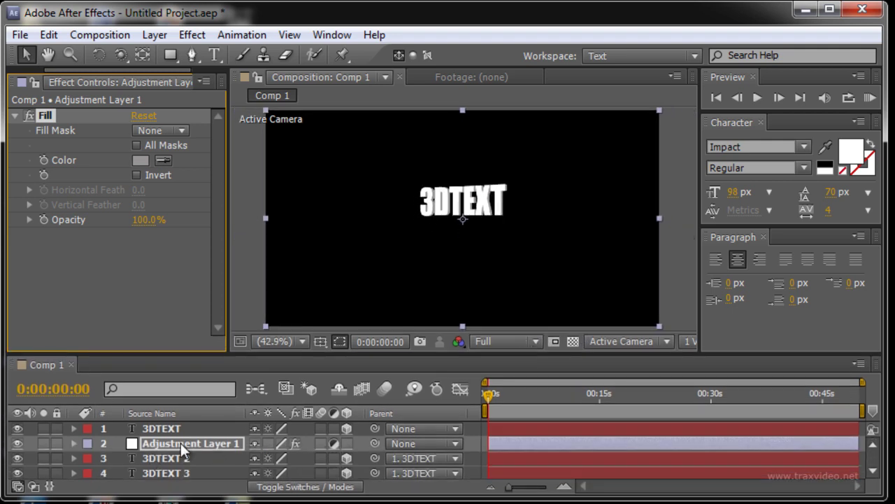